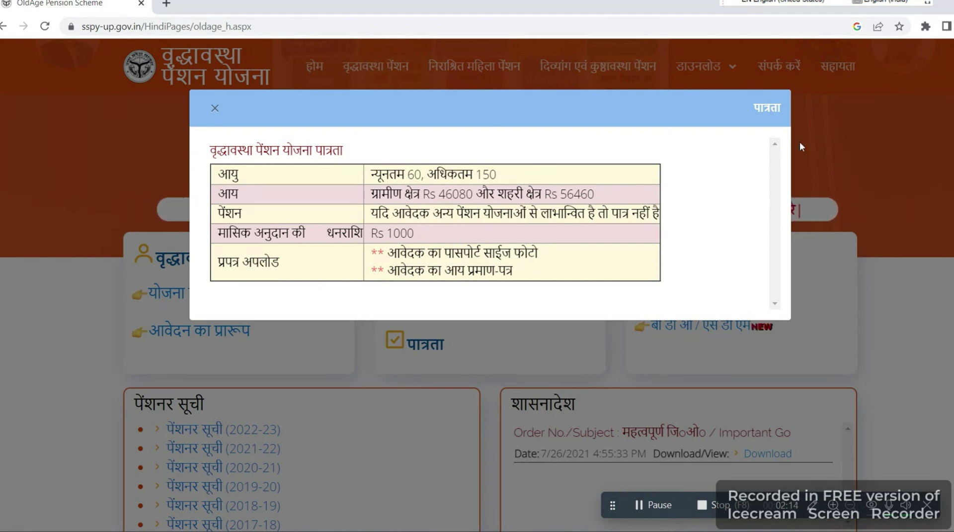
Close the eligibility popup (age 60–150, Rs 1000 monthly) after reviewing it.
click(849, 132)
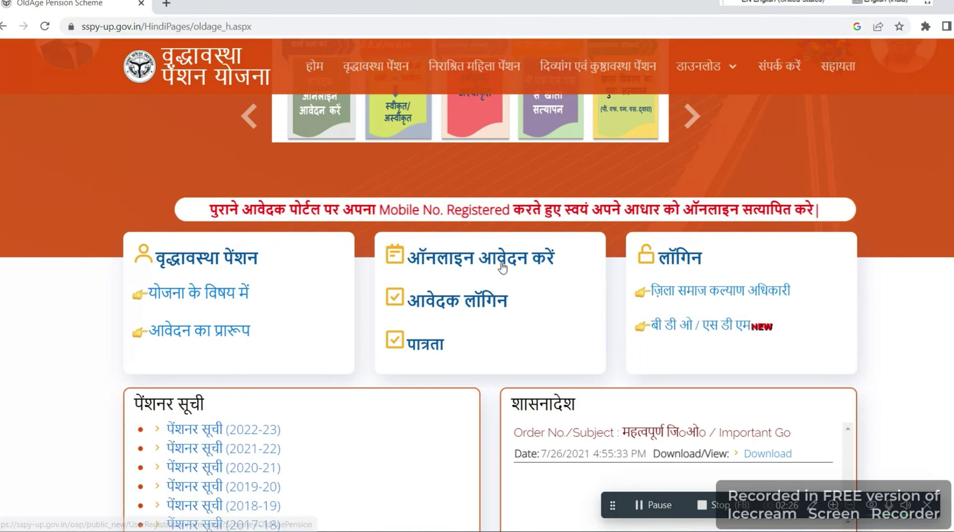
Open the 'ऑनलाइन आवेदन करें' application form from the centre card.
click(505, 268)
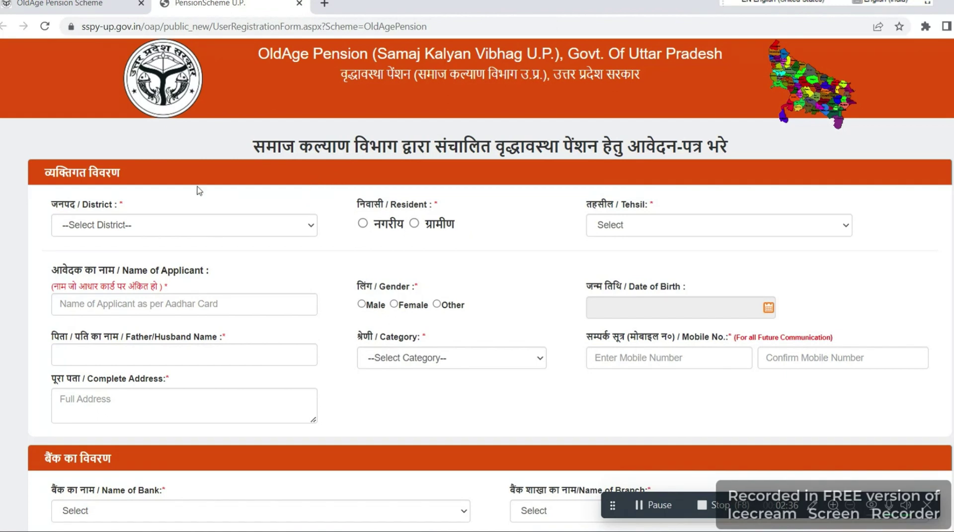
Choose district AMBEDKAR NAGAR, tehsil Allapur, block JAHANGIR GANJ, and AHIRAULI RANIMAU panchayat and village.
click(159, 225)
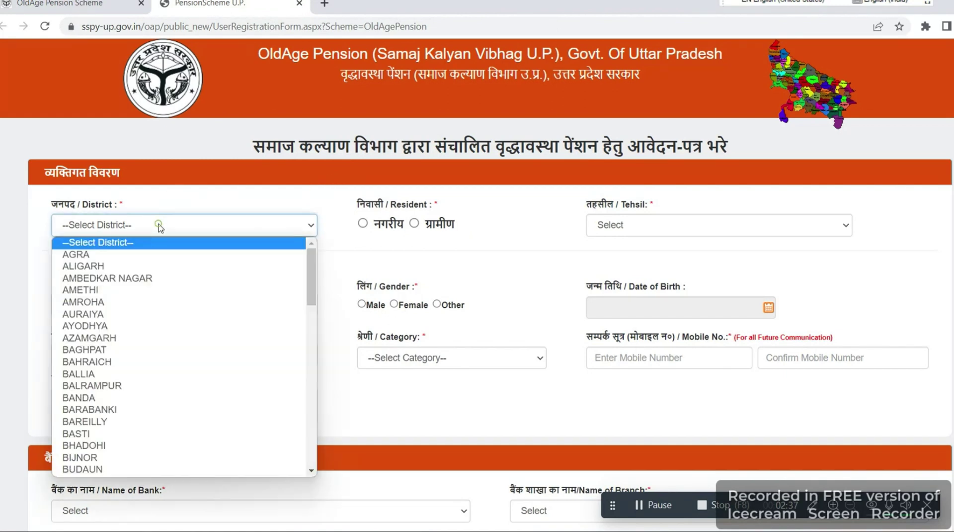
click(121, 280)
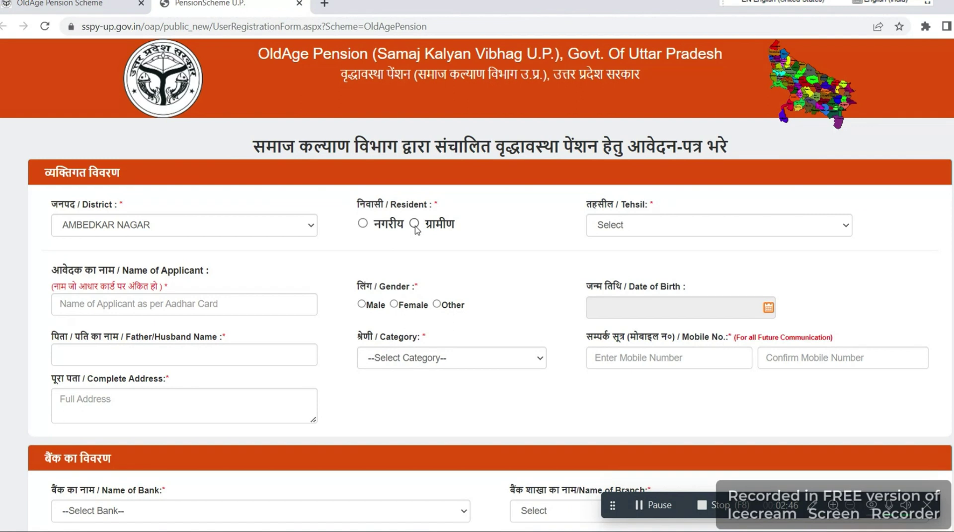
click(619, 225)
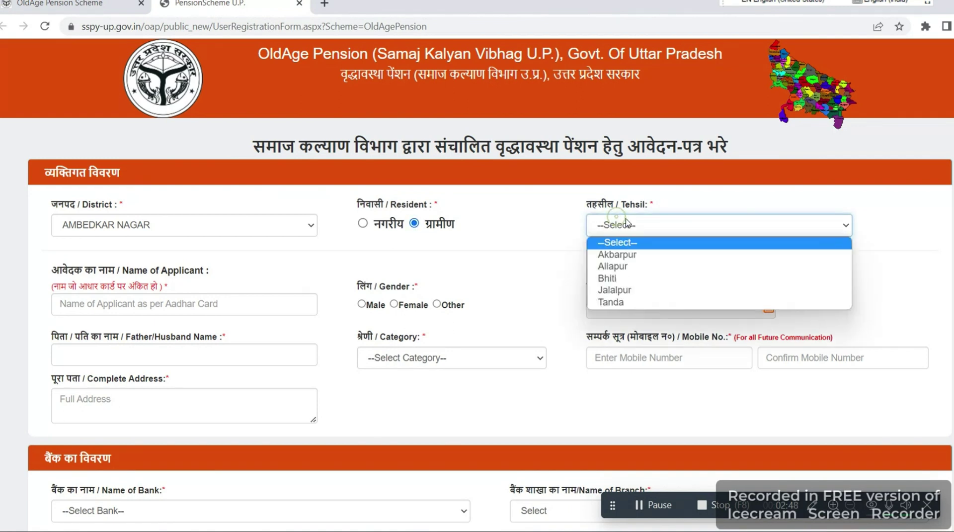
click(622, 266)
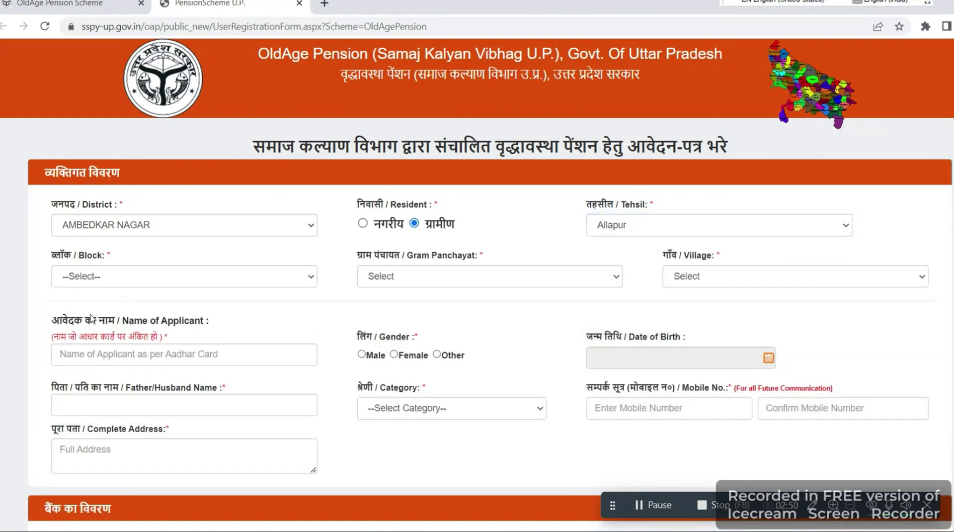
click(131, 276)
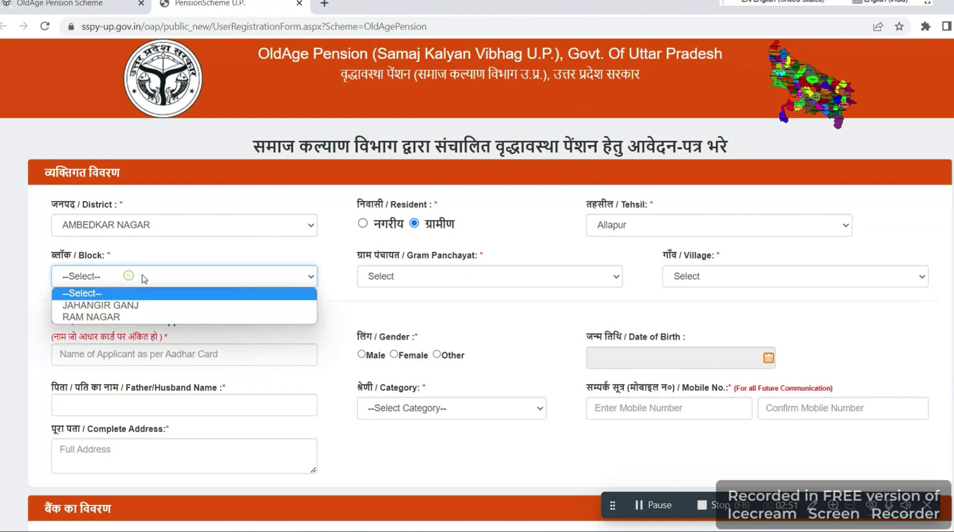
click(134, 308)
click(408, 279)
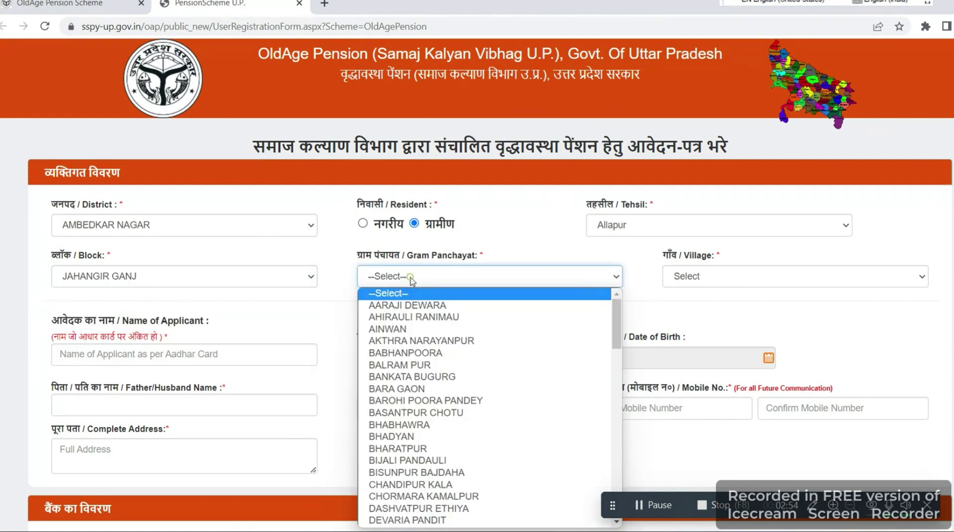
click(397, 318)
click(705, 278)
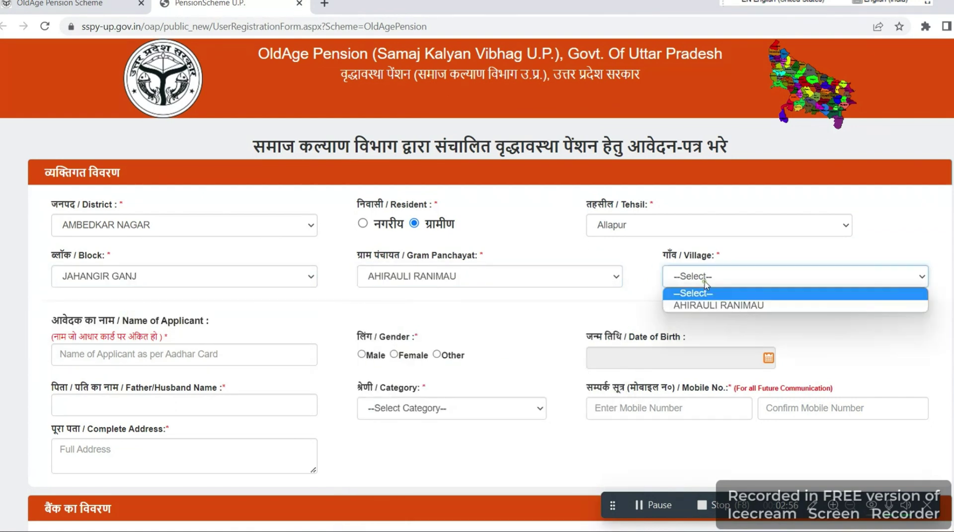
click(688, 304)
scroll(329, 277, down, 2)
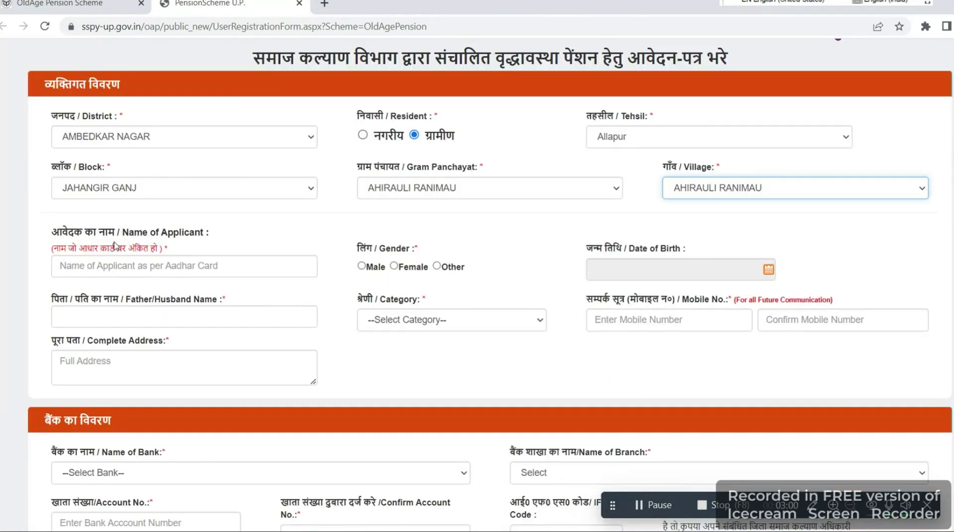
Enter the applicant's name, set gender to Female and birth date 11 August 2022.
click(142, 265)
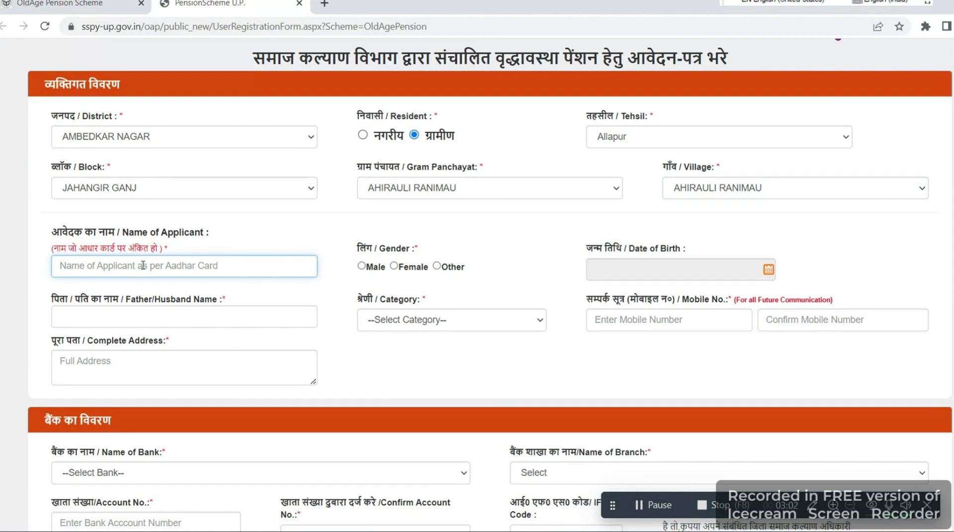
text(demo)
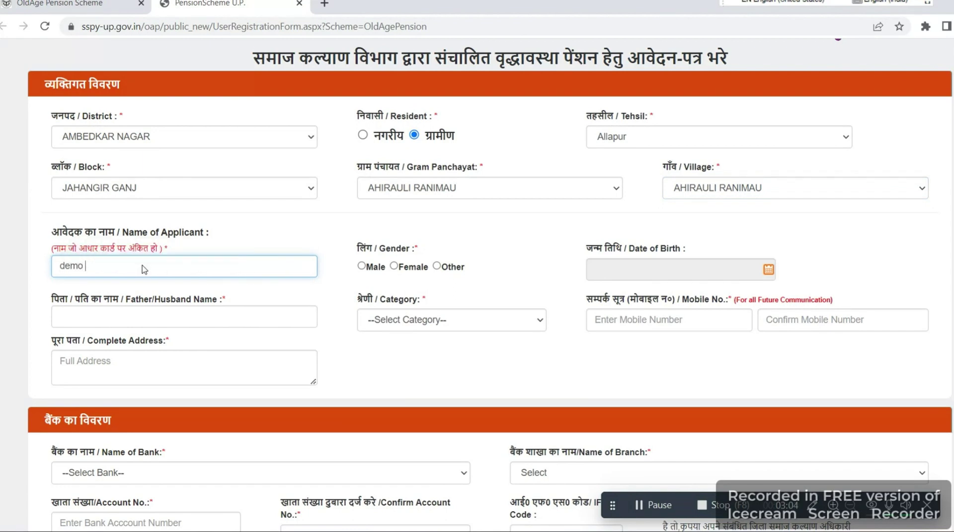
scroll(199, 286, down, 2)
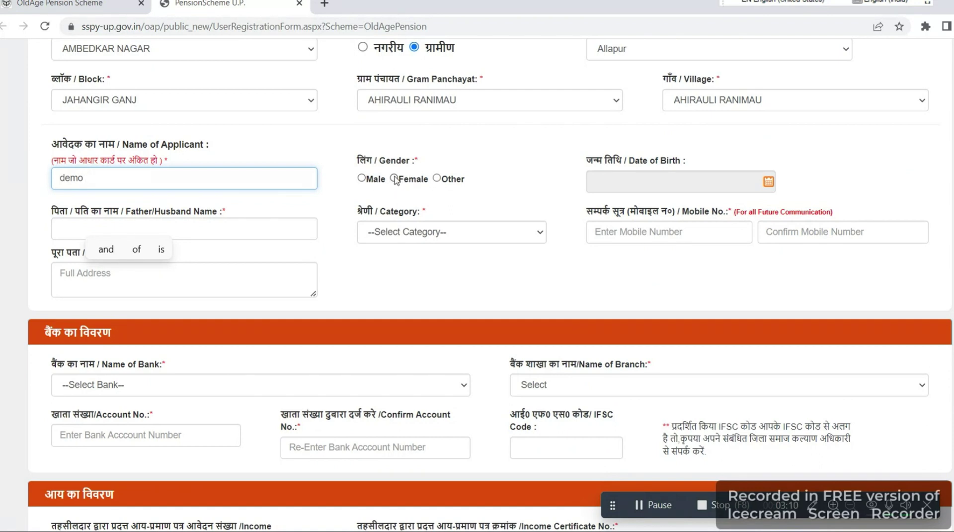
click(395, 178)
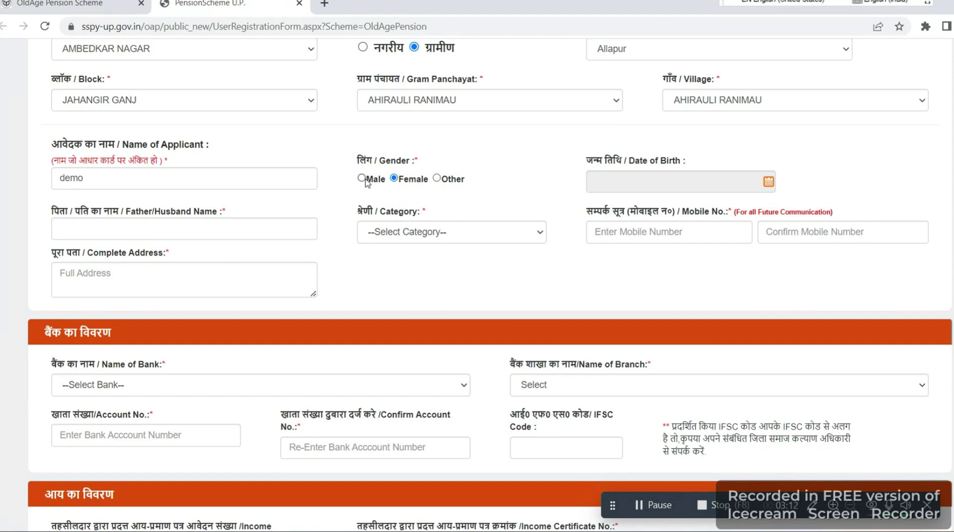
click(769, 183)
click(804, 144)
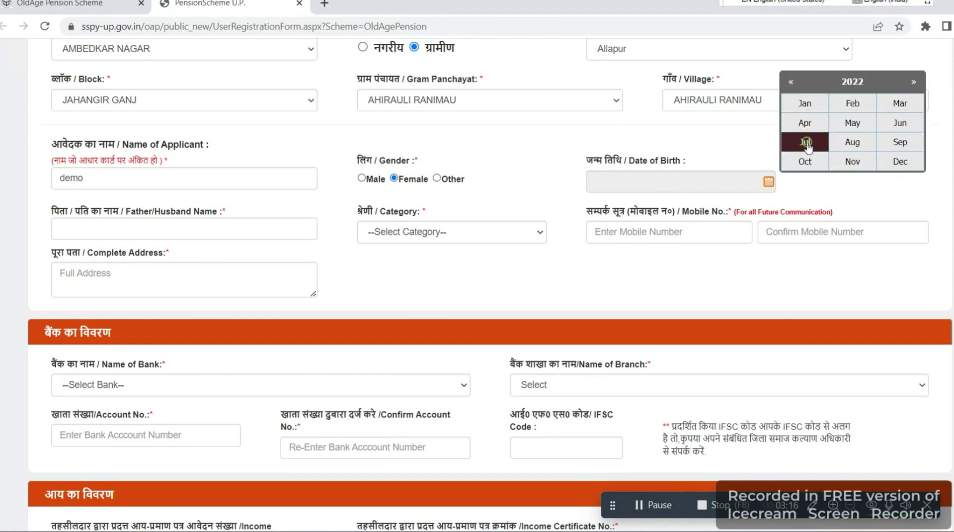
click(852, 142)
click(864, 135)
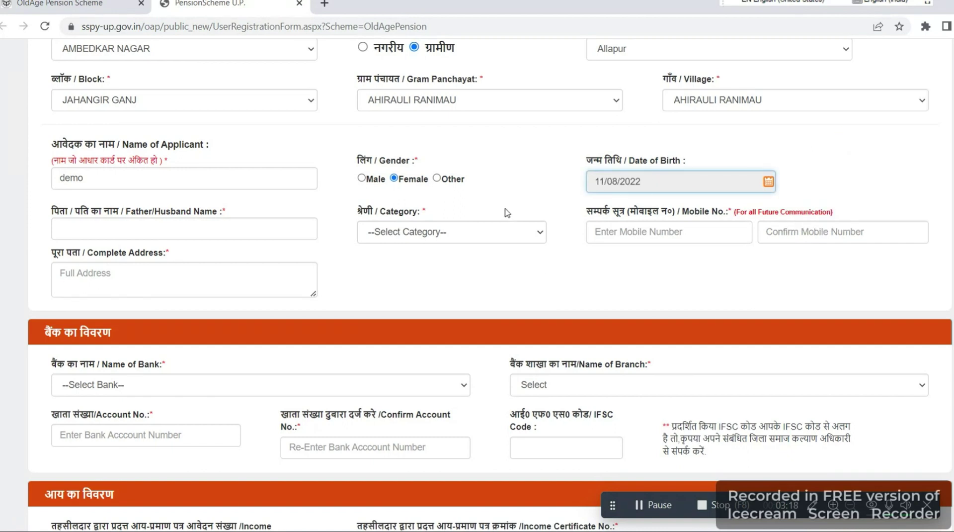
Enter the father/husband name, choose GENERAL category, and enter and confirm the mobile number.
click(96, 227)
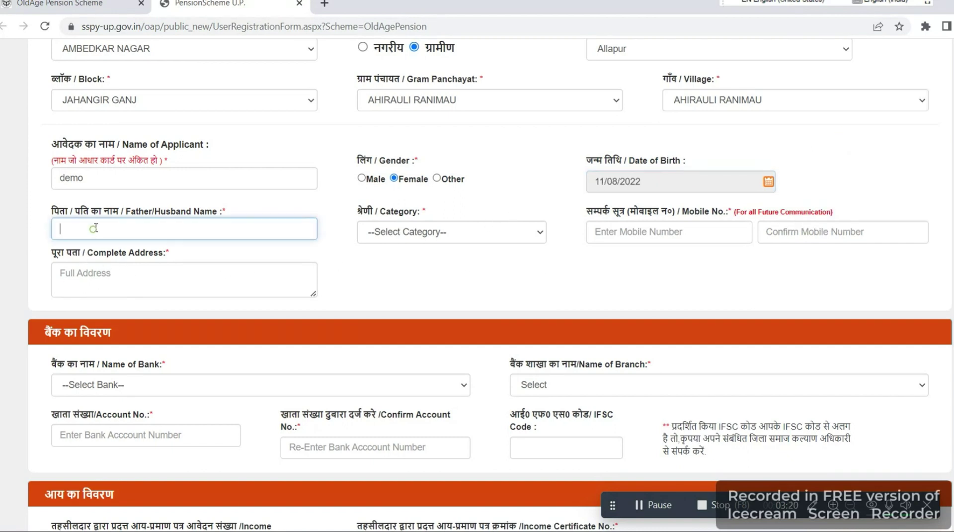
text(demo)
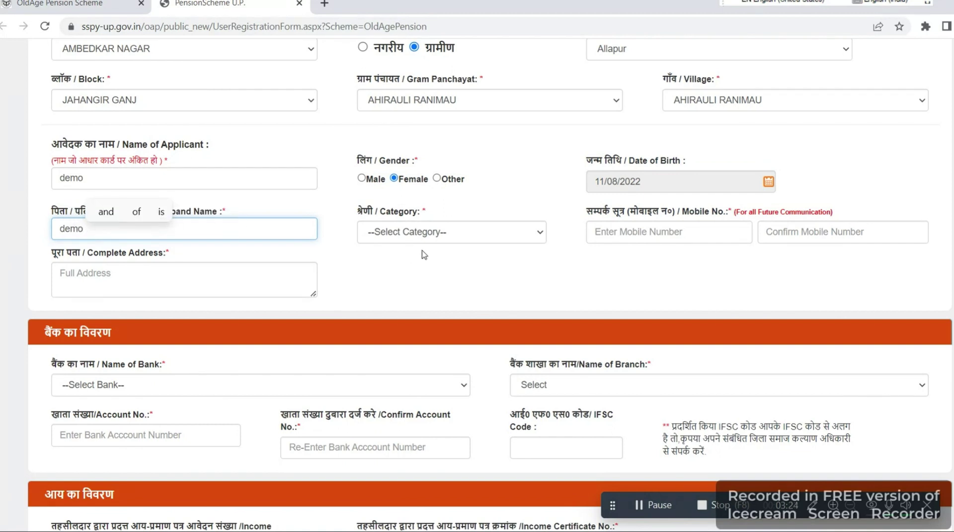
click(426, 235)
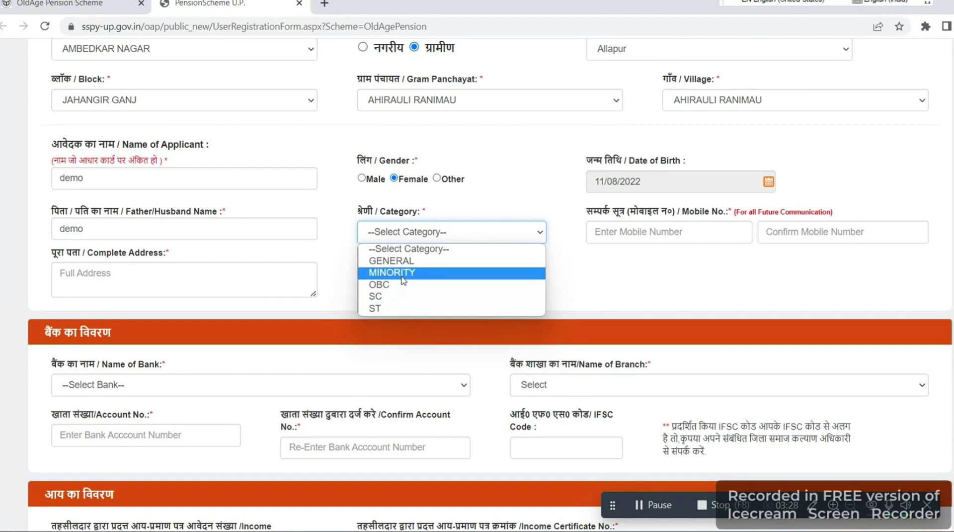
click(405, 261)
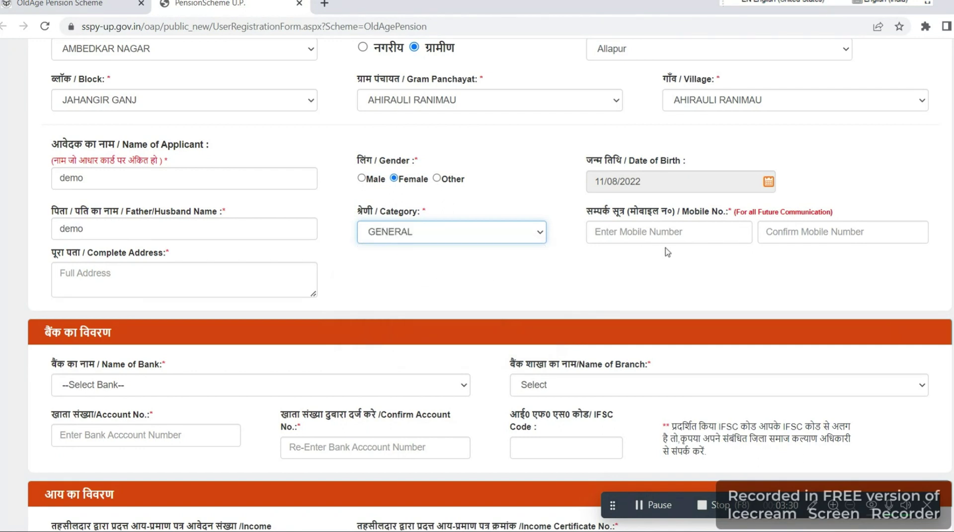
click(680, 233)
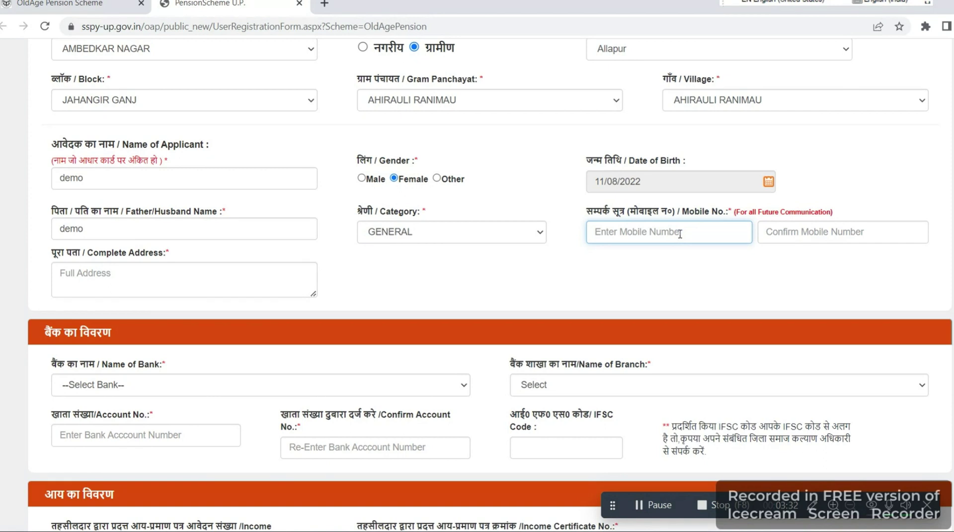
text(9999999999)
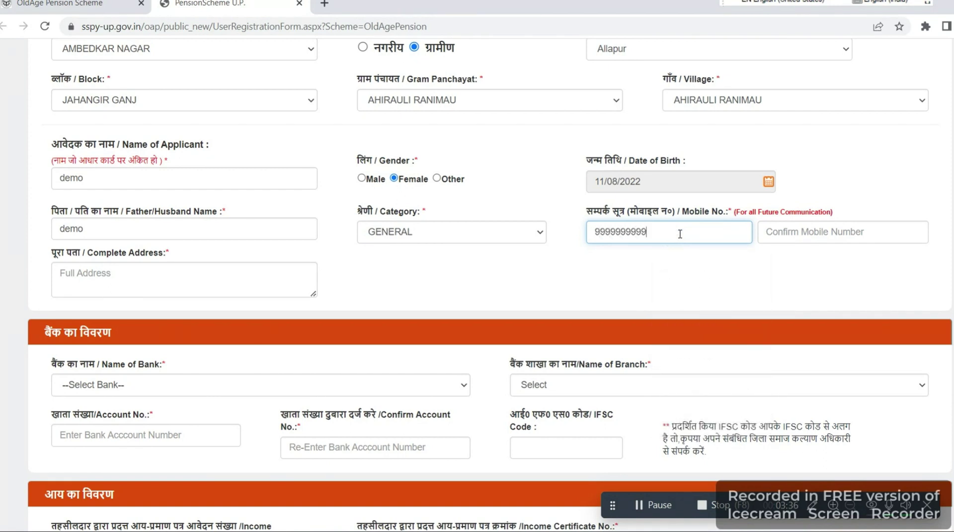
click(802, 234)
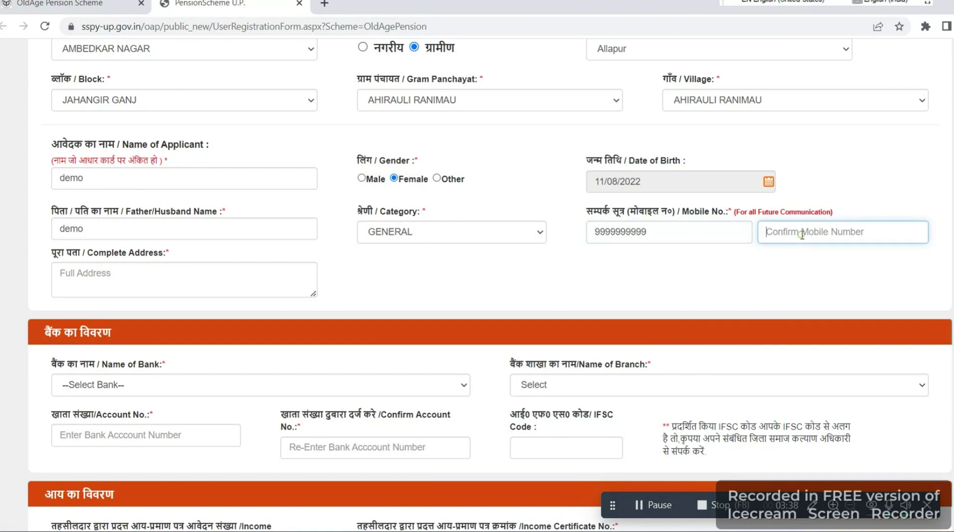
text(9999999999)
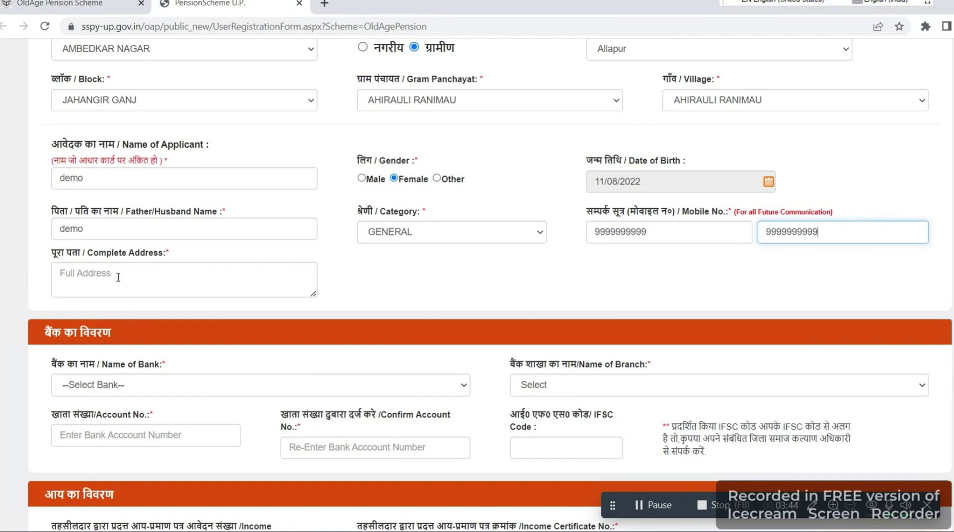
scroll(121, 278, down, 4)
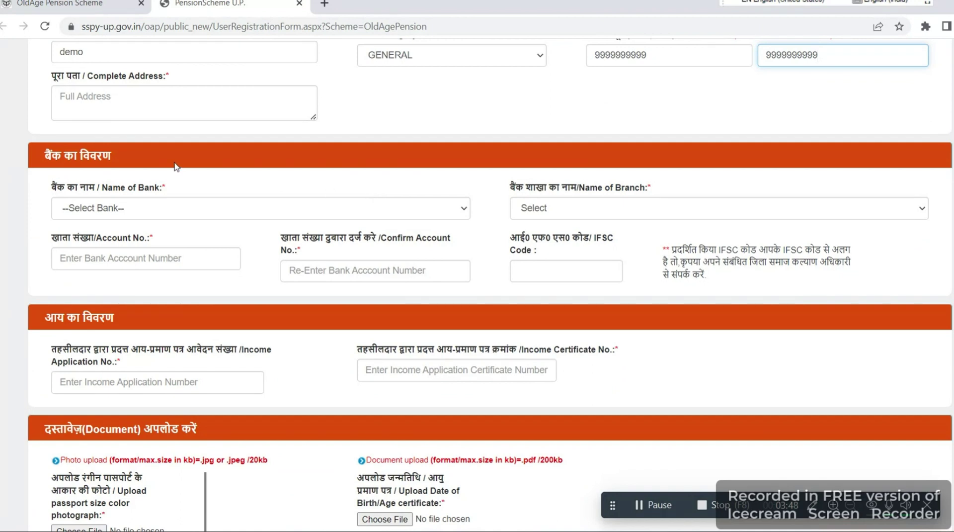
Select BANK OF INDIA as the bank with the Baskhari branch.
click(138, 218)
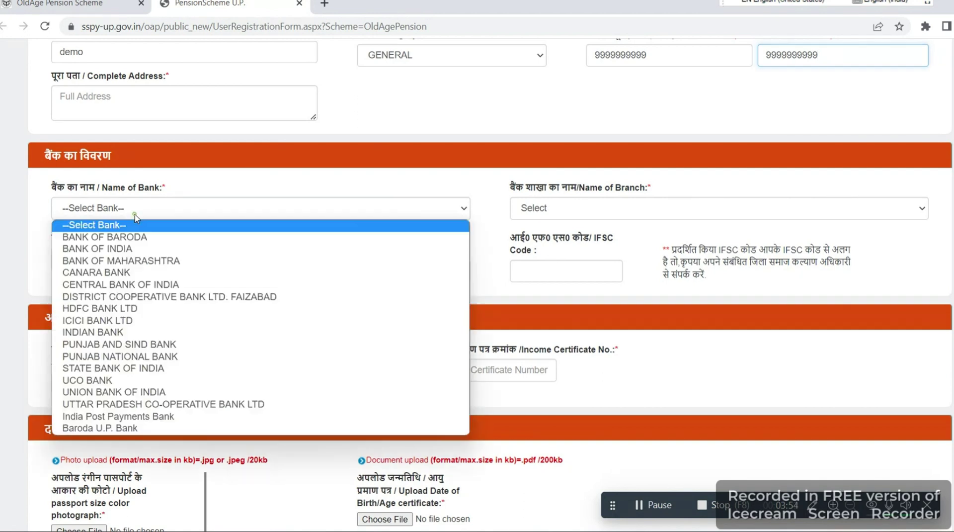
key(Escape)
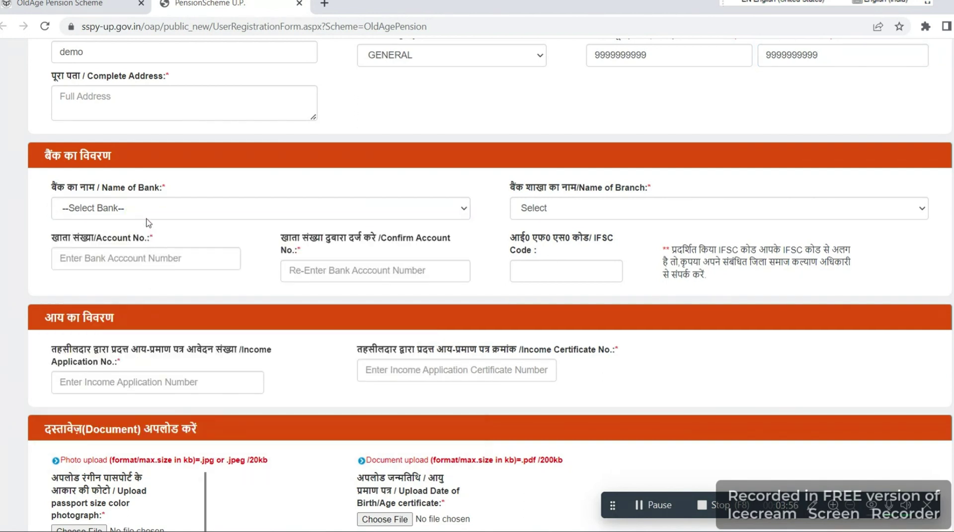
click(148, 213)
click(145, 244)
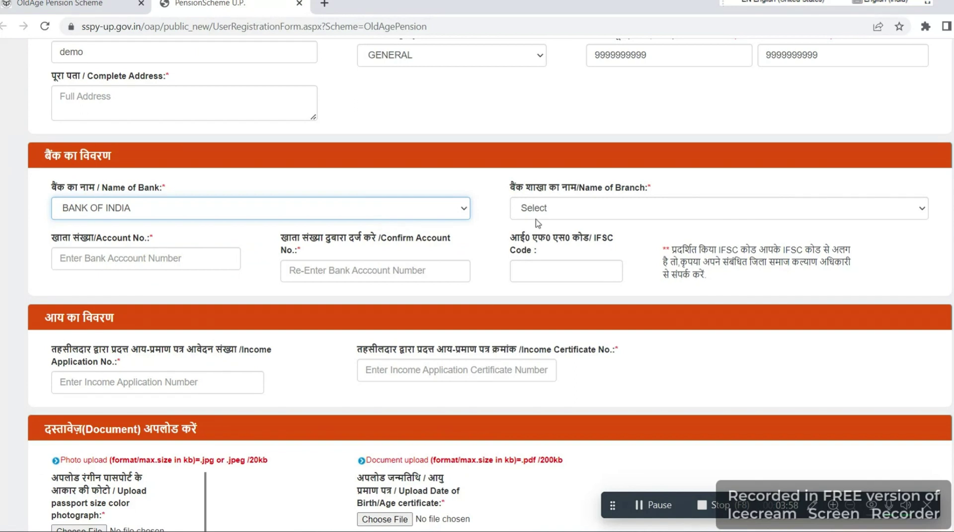
click(552, 209)
click(556, 248)
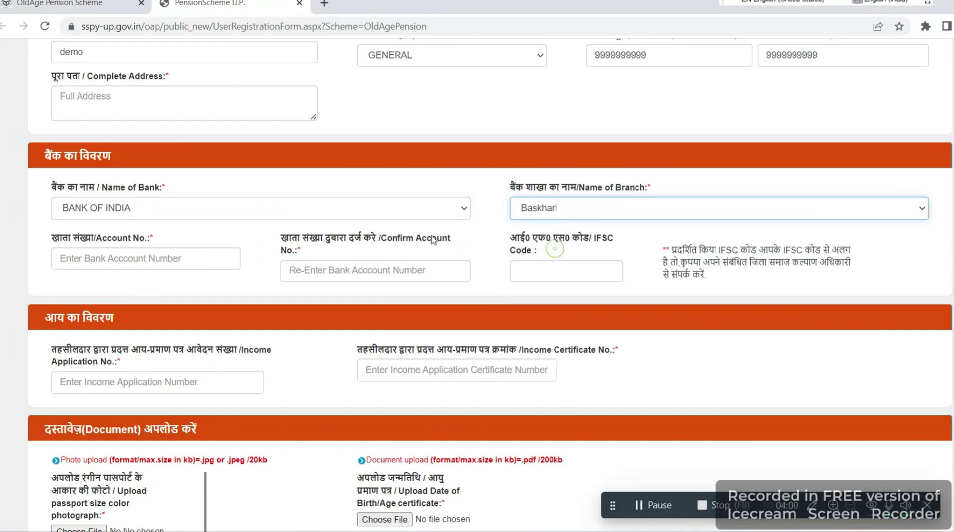
Enter the bank account number and its confirmation.
click(104, 260)
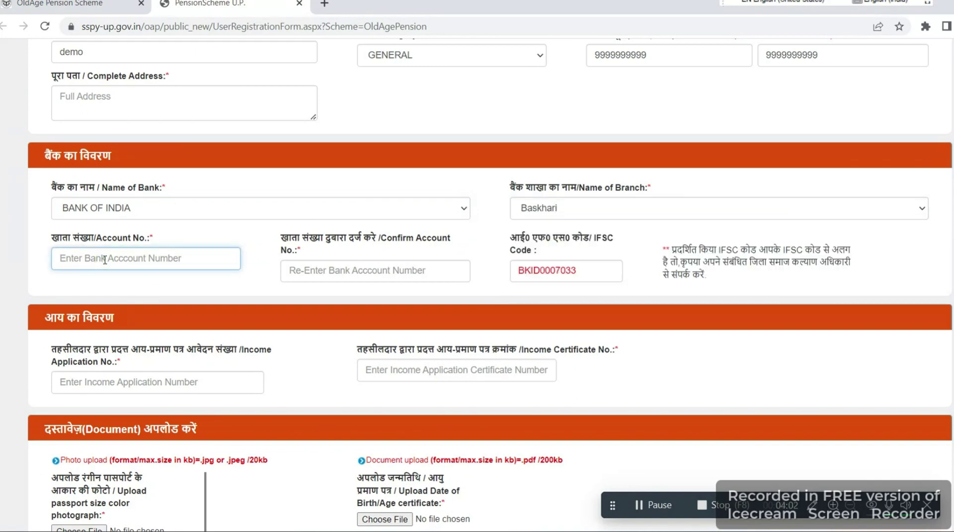
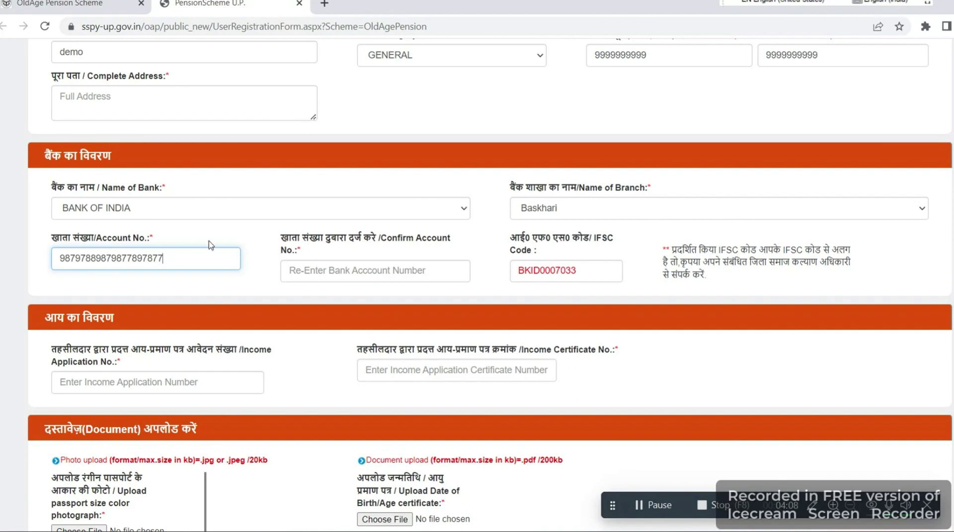
click(340, 271)
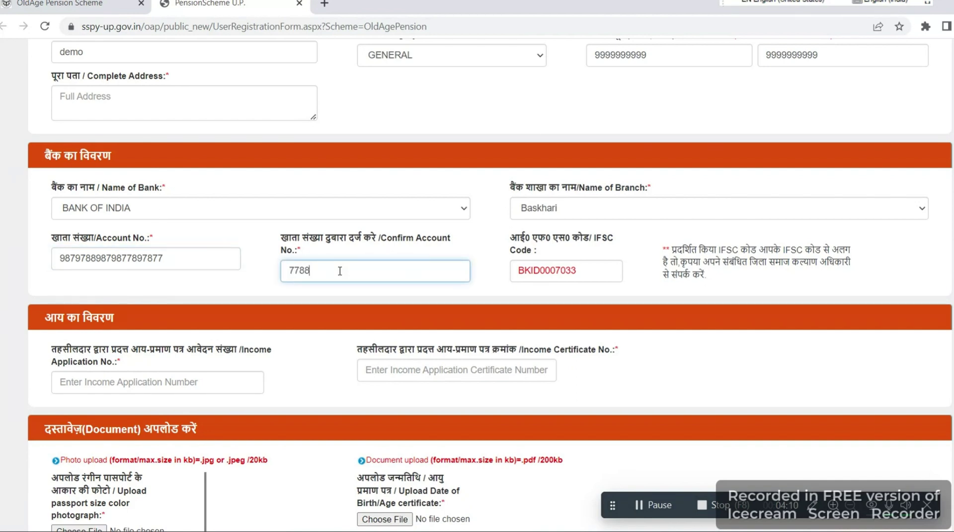
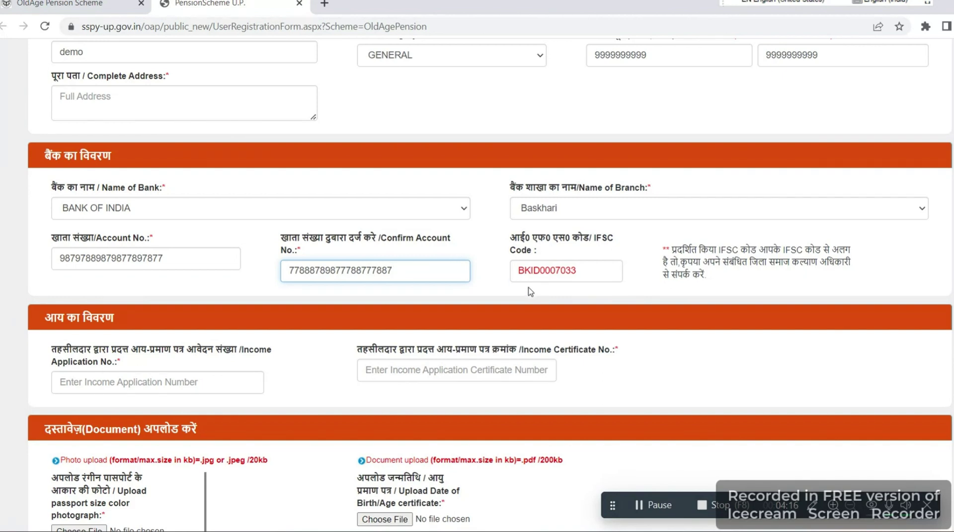
scroll(321, 328, down, 2)
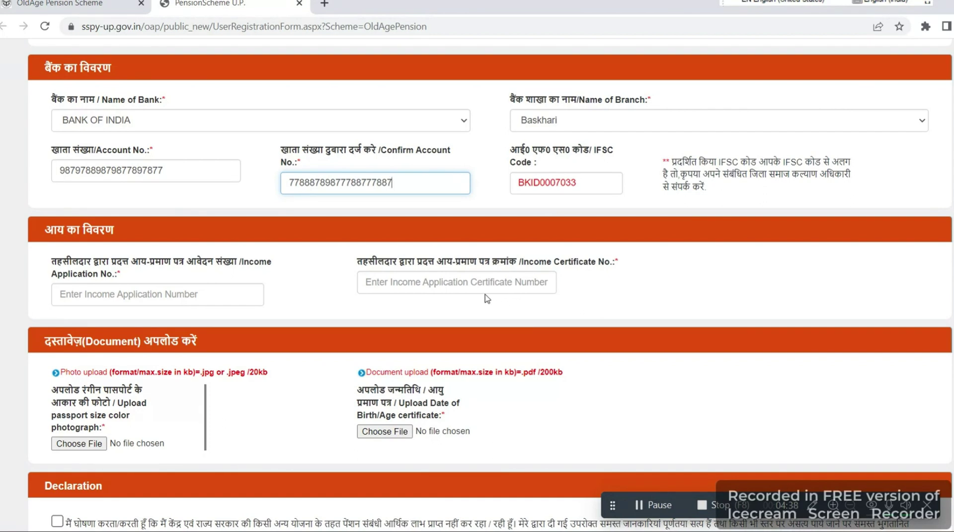
Scroll down the form to the Declaration and captcha section.
scroll(129, 366, down, 2)
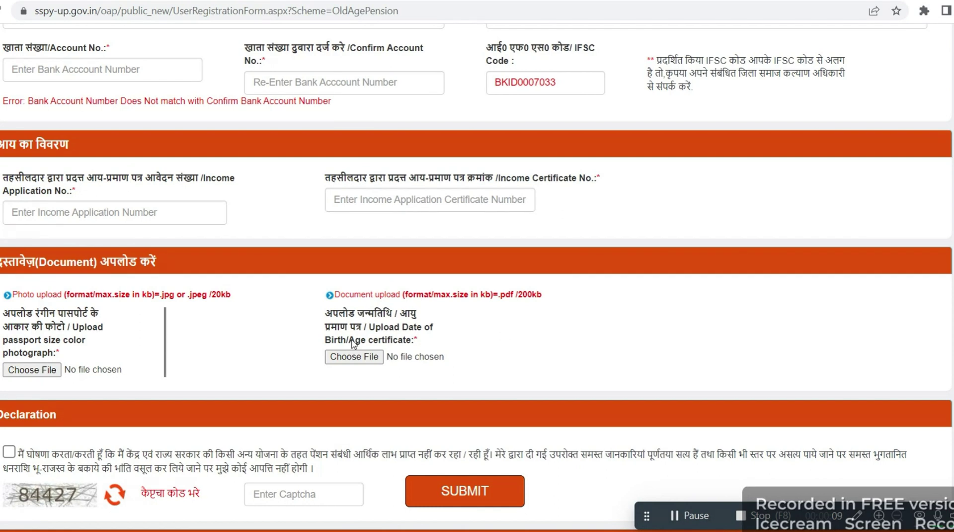
Tick the declaration checkbox and type the captcha code shown, correcting a mistyped digit.
scroll(354, 343, down, 1)
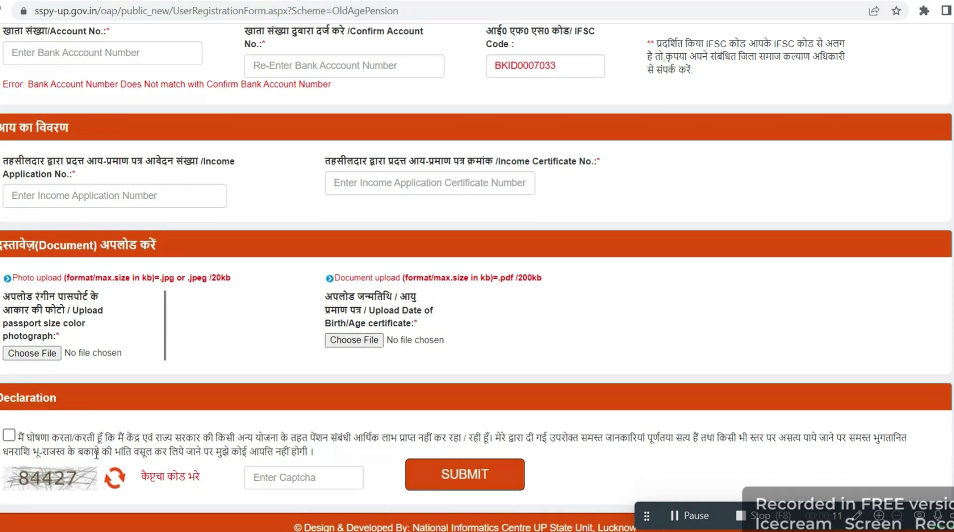
click(10, 437)
click(257, 478)
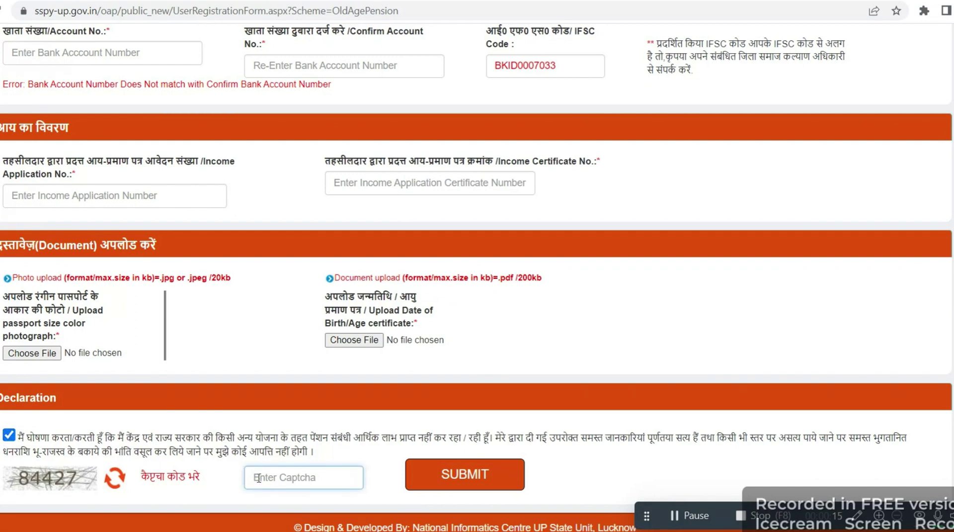
text(84427)
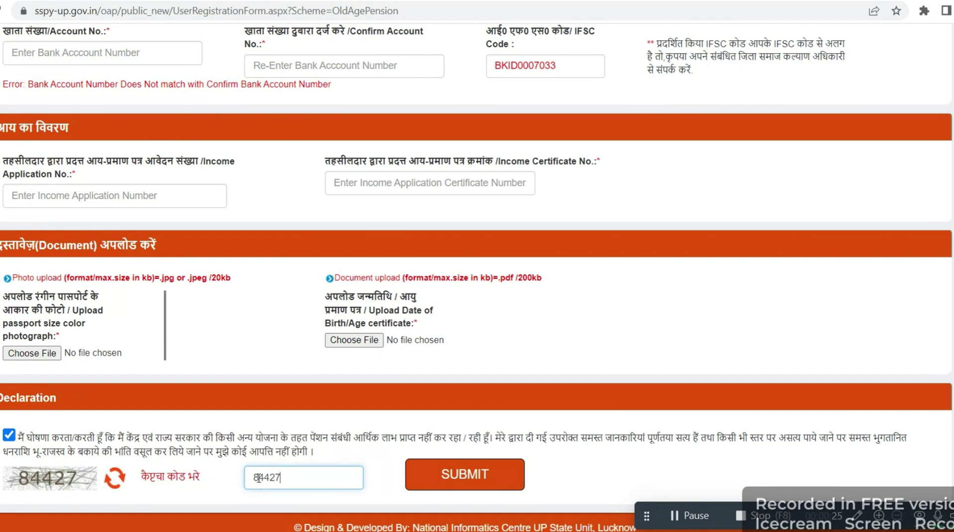